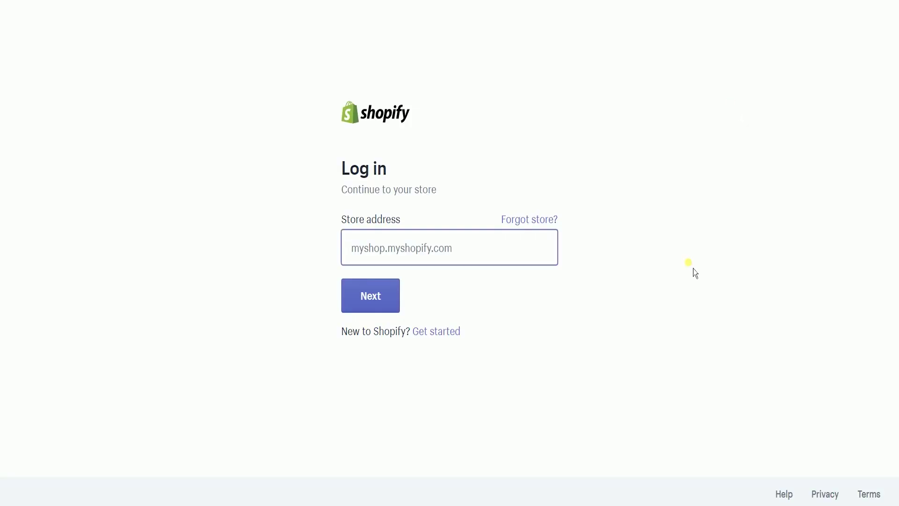
Log in to the store admin and open the Discounts codes list.
left_click(693, 268)
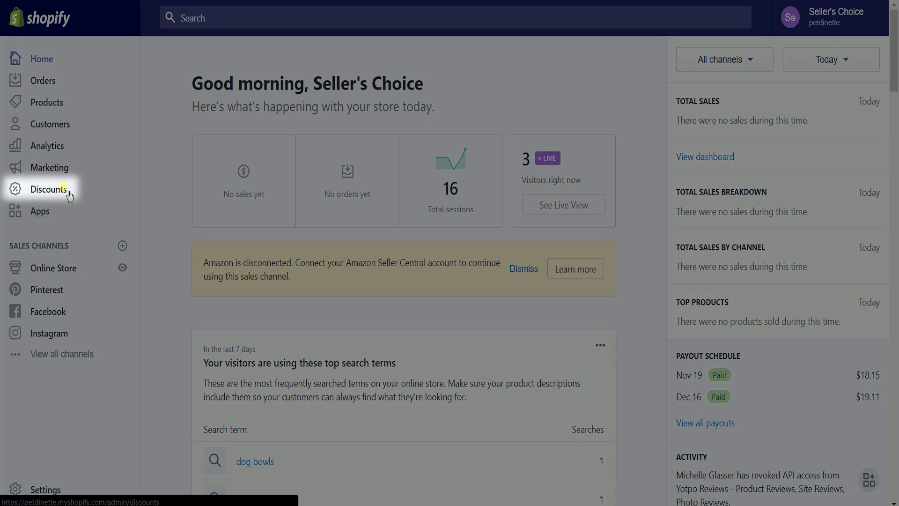
left_click(74, 196)
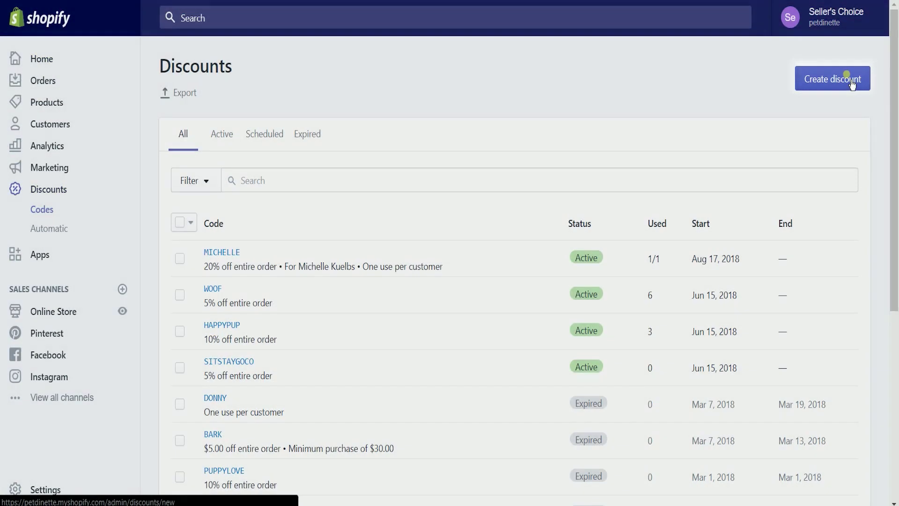
Create a new discount code and enter FreePETship as its code.
left_click(851, 82)
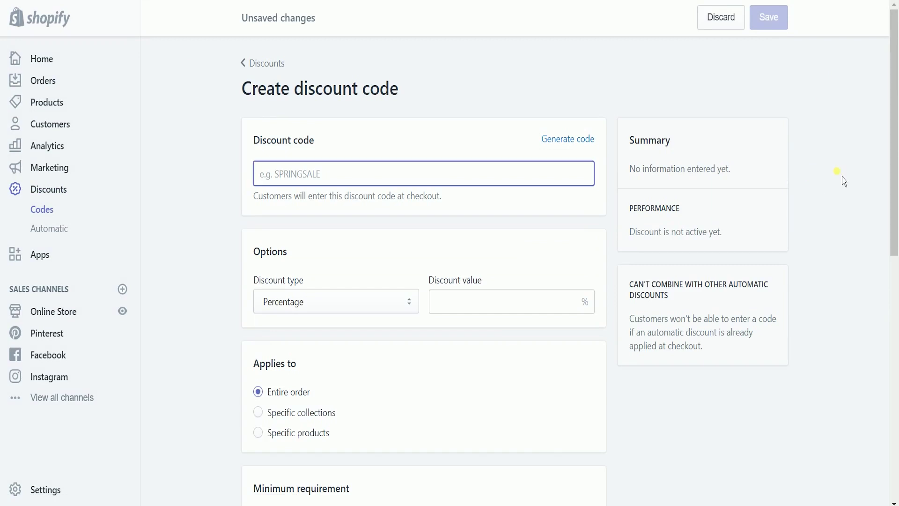
type("Free")
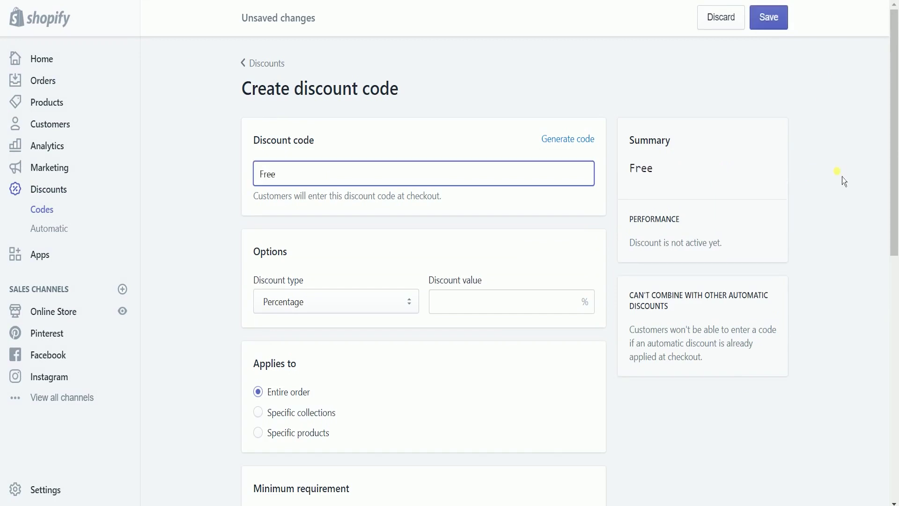
type("PETship")
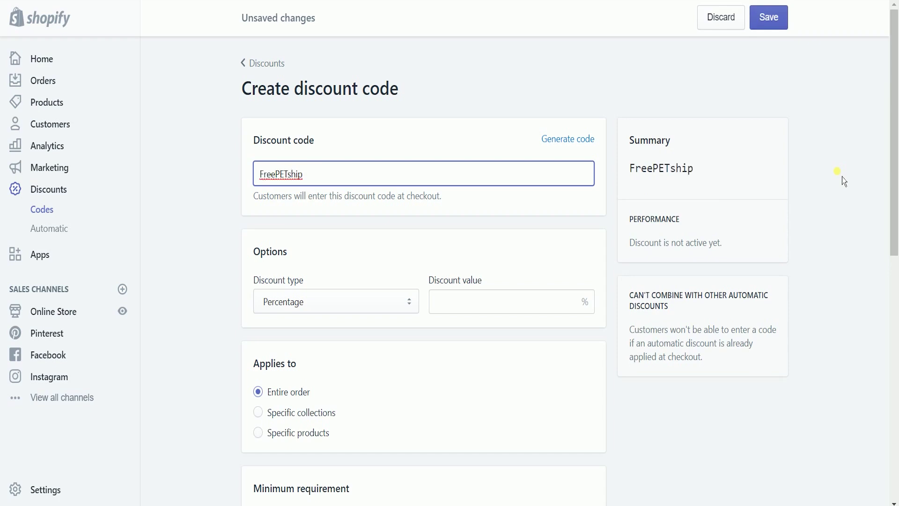
left_click(841, 176)
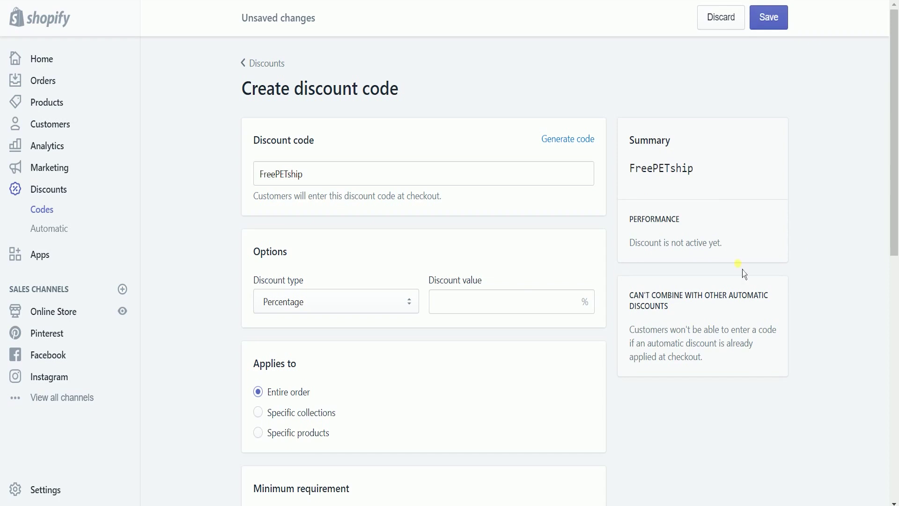
Set the FreePETship discount type to Free shipping.
left_click(387, 309)
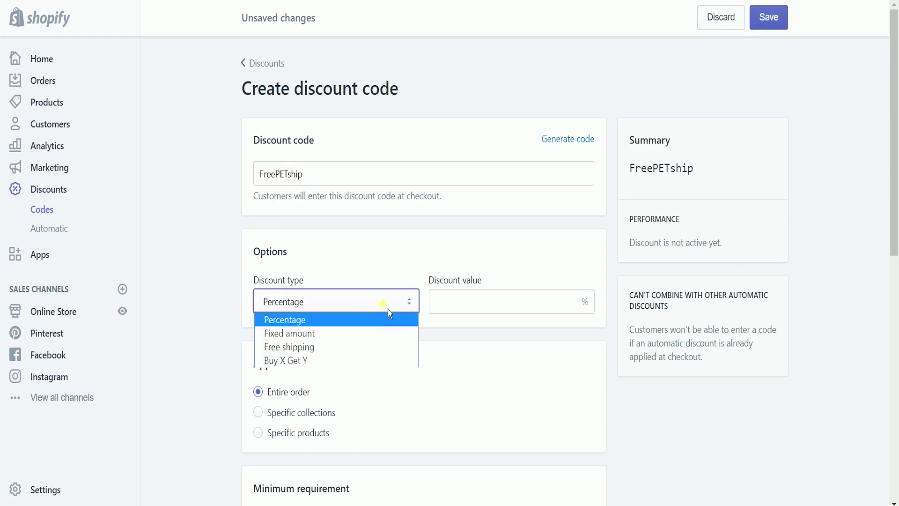
left_click(373, 352)
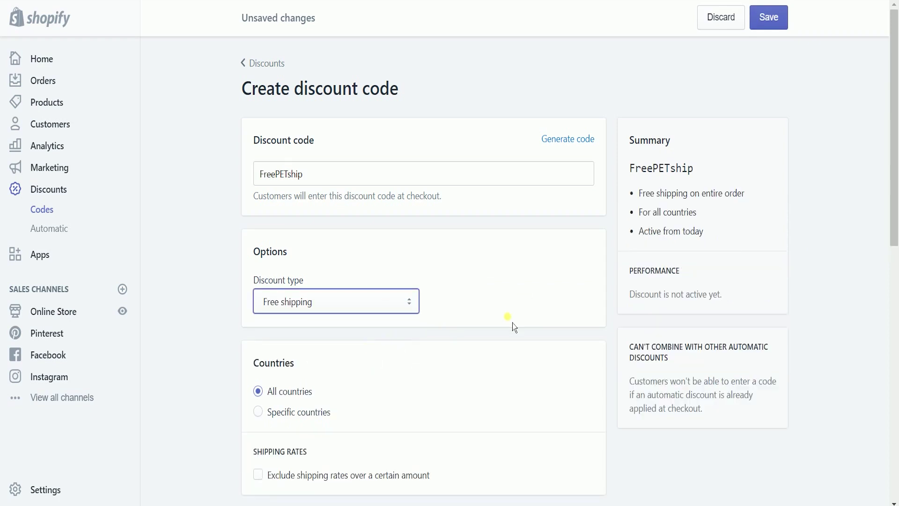
scroll(513, 323, "down", 2)
scroll(512, 322, "down", 2)
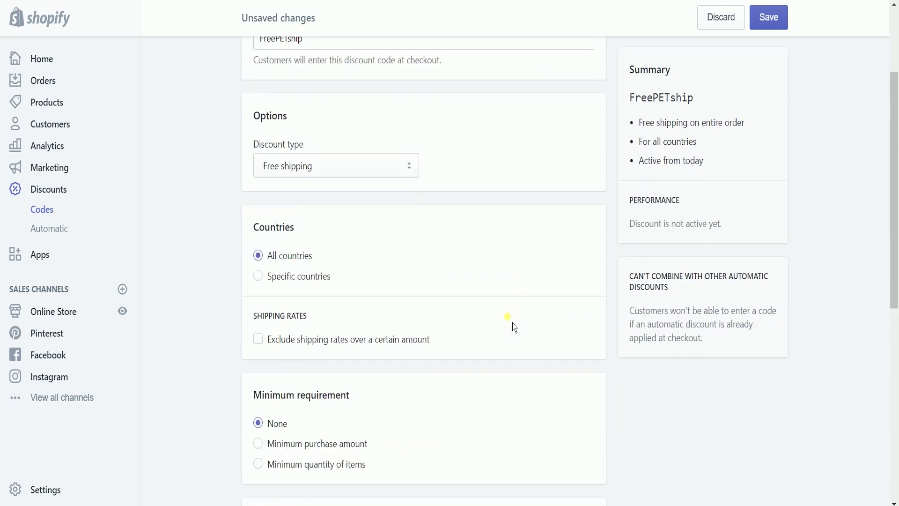
scroll(513, 322, "down", 2)
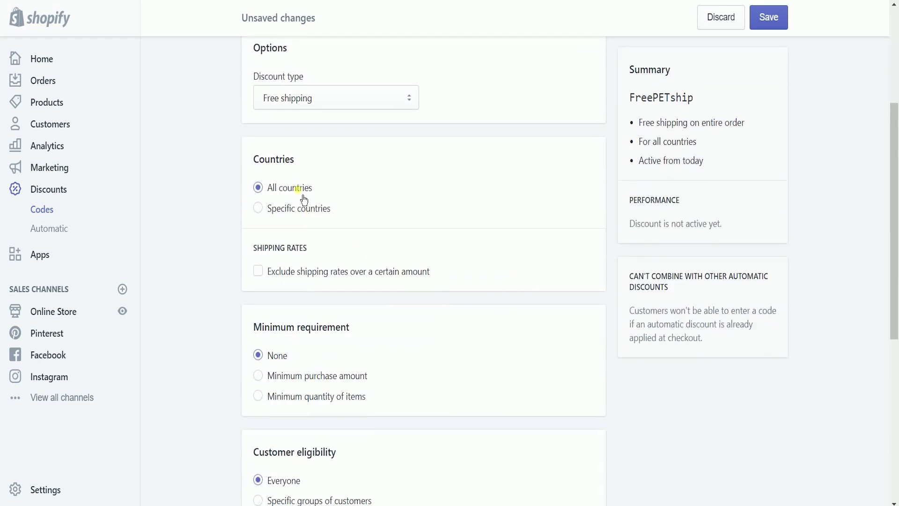
Limit the free shipping to specific countries, adding only the United States.
left_click(305, 218)
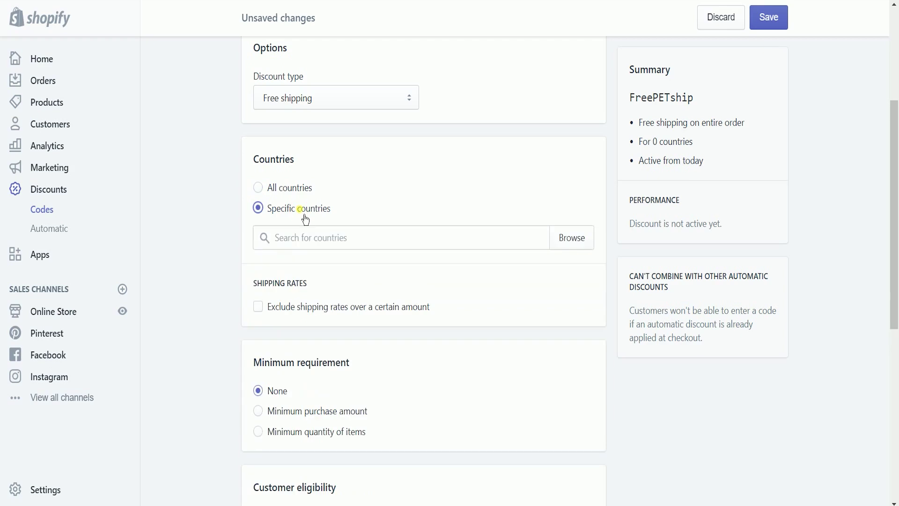
left_click(404, 249)
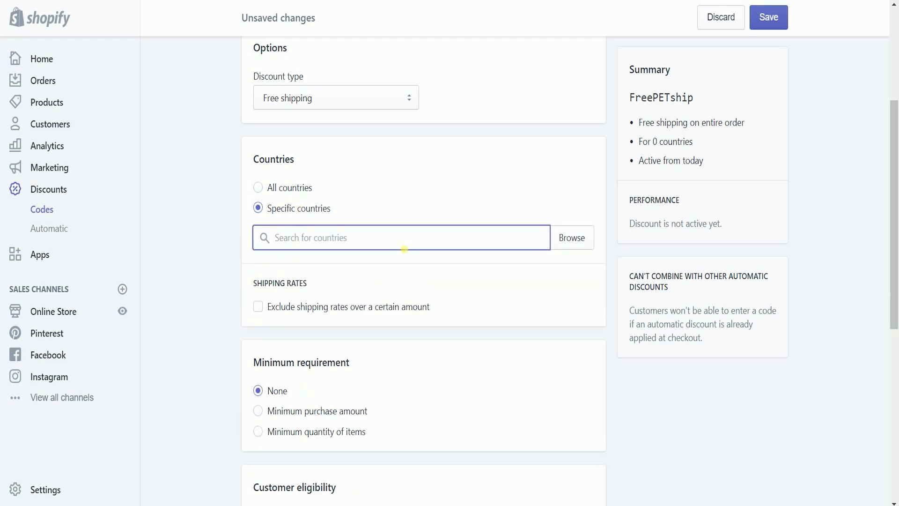
type("uni")
key("Return")
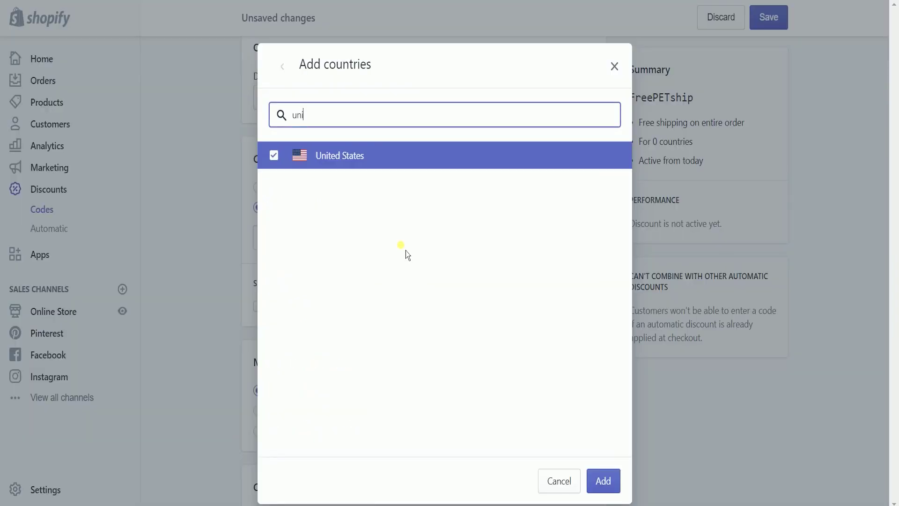
left_click(603, 481)
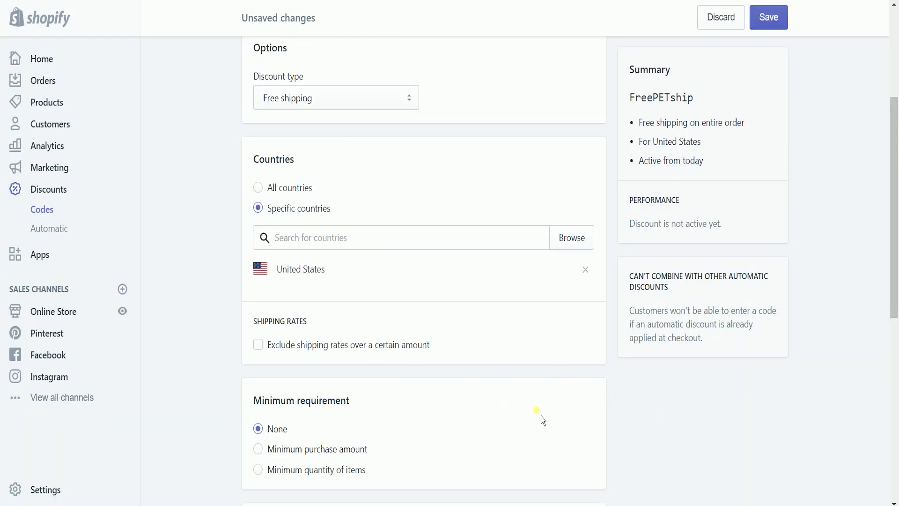
Exclude shipping rates over $7.00 from the FreePETship free shipping.
left_click(362, 357)
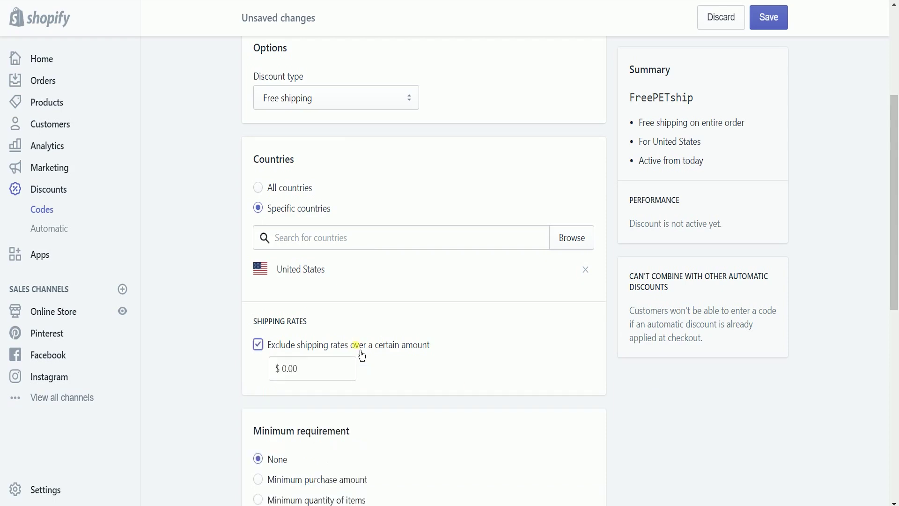
left_click_drag(328, 371, 283, 368)
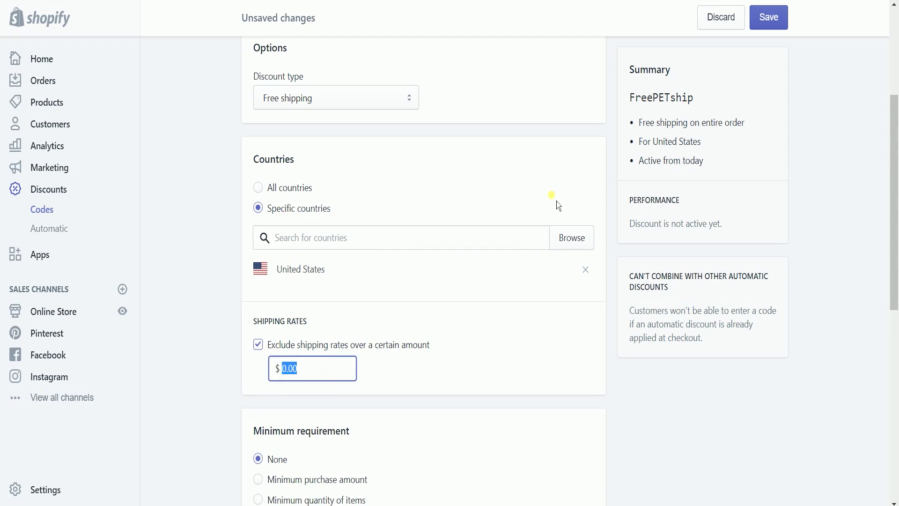
type("7")
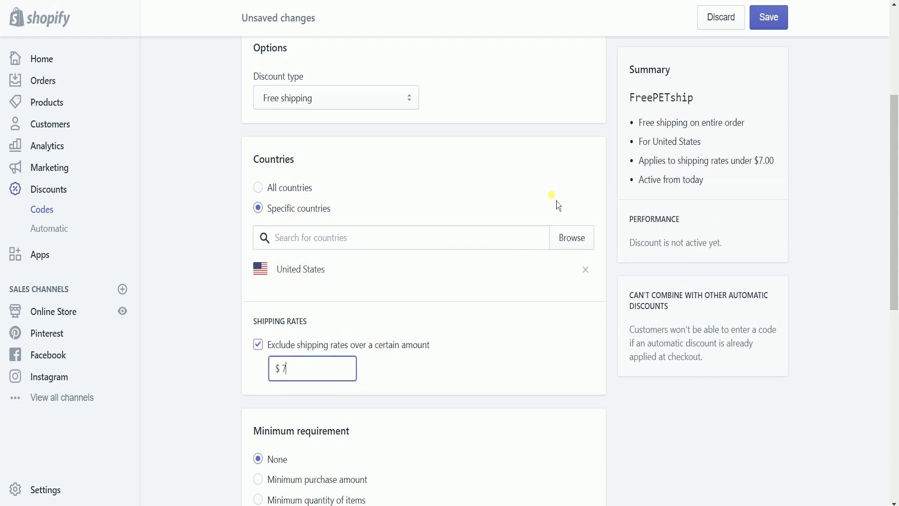
type(".00")
left_click(547, 381)
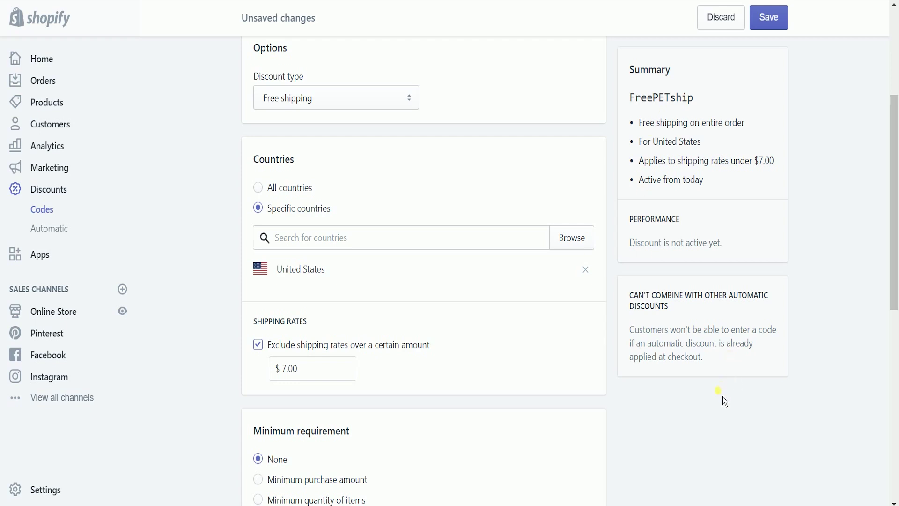
Leave the minimum requirement at None and set eligibility to specific customer groups.
scroll(723, 398, "down", 2)
scroll(726, 403, "down", 3)
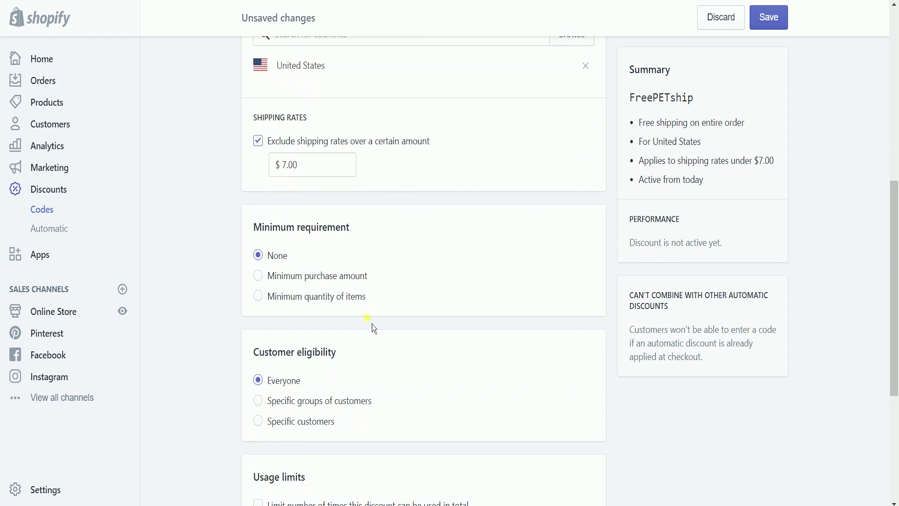
left_click(258, 277)
left_click(259, 343)
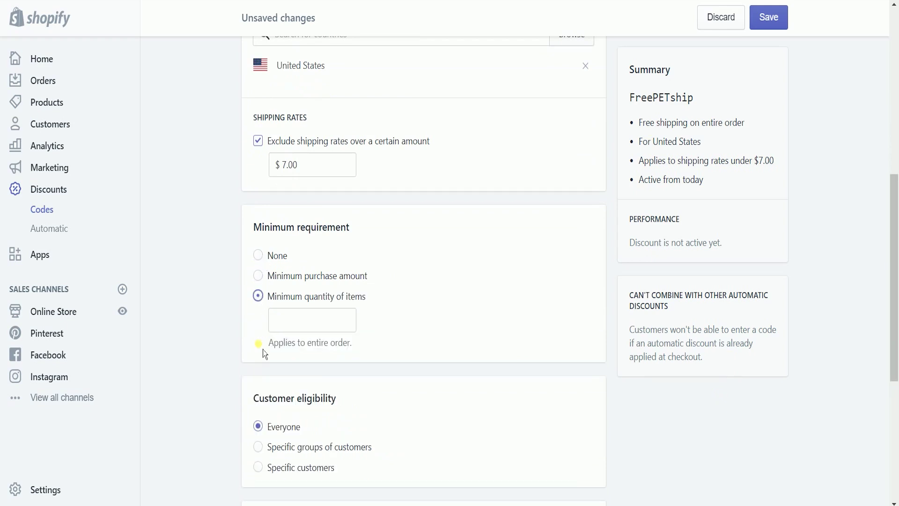
left_click(275, 257)
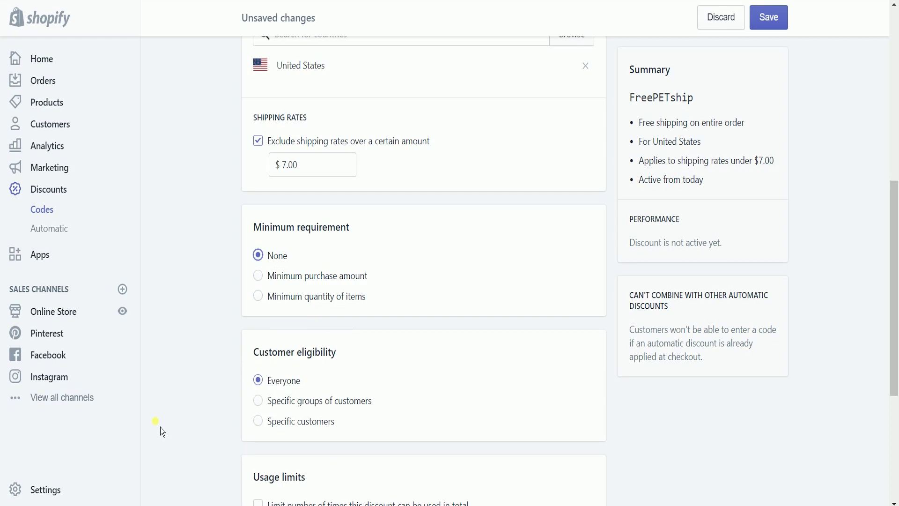
scroll(300, 312, "down", 5)
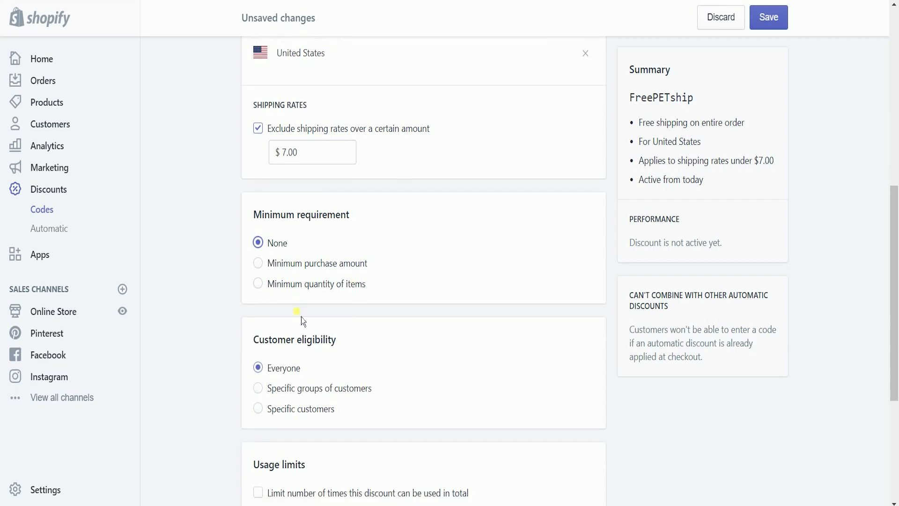
left_click(329, 159)
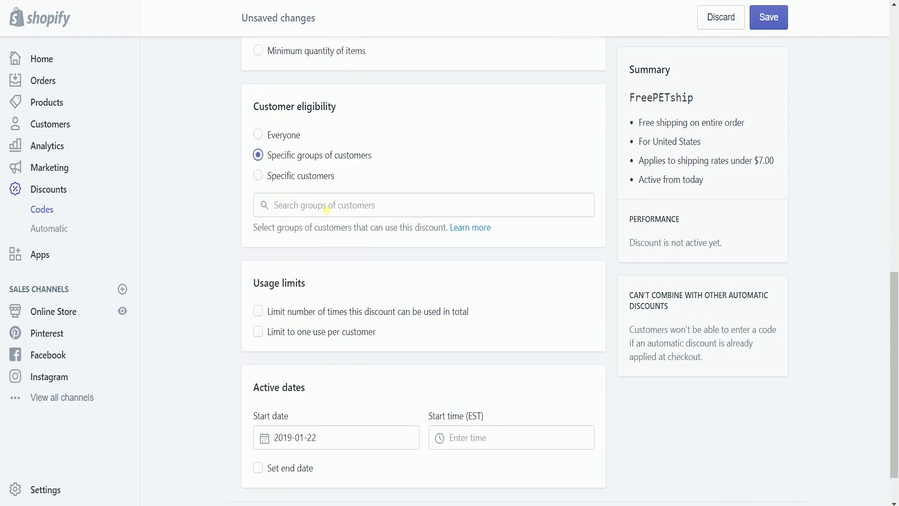
Make eligibility everyone again, cap total uses at 10, and allow one use per customer.
left_click(288, 136)
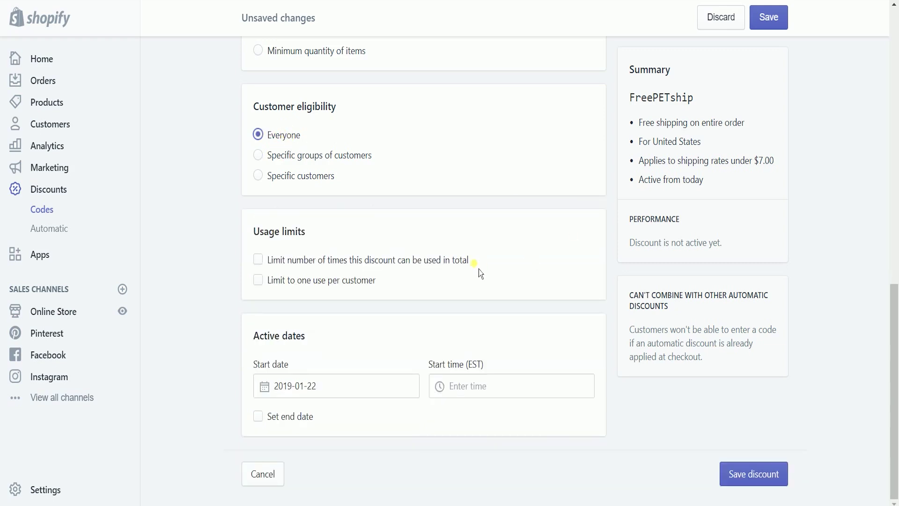
left_click(333, 259)
left_click(324, 293)
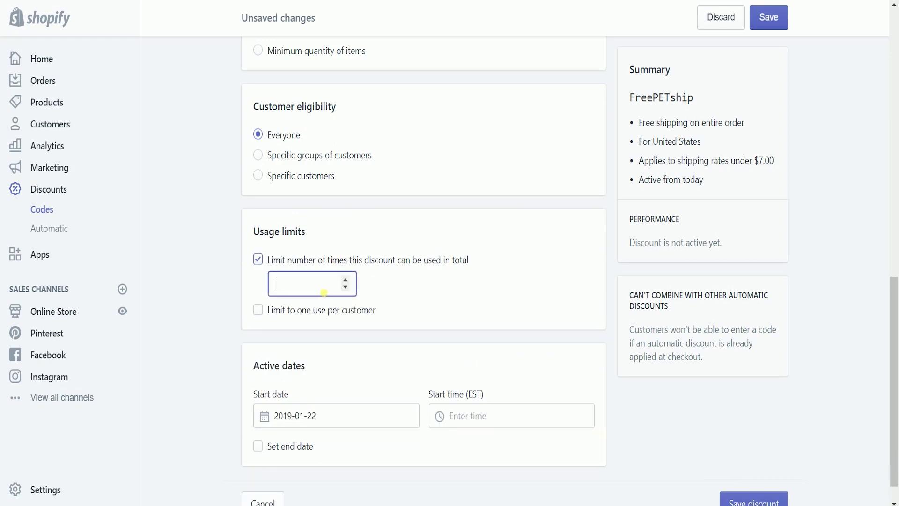
type("10")
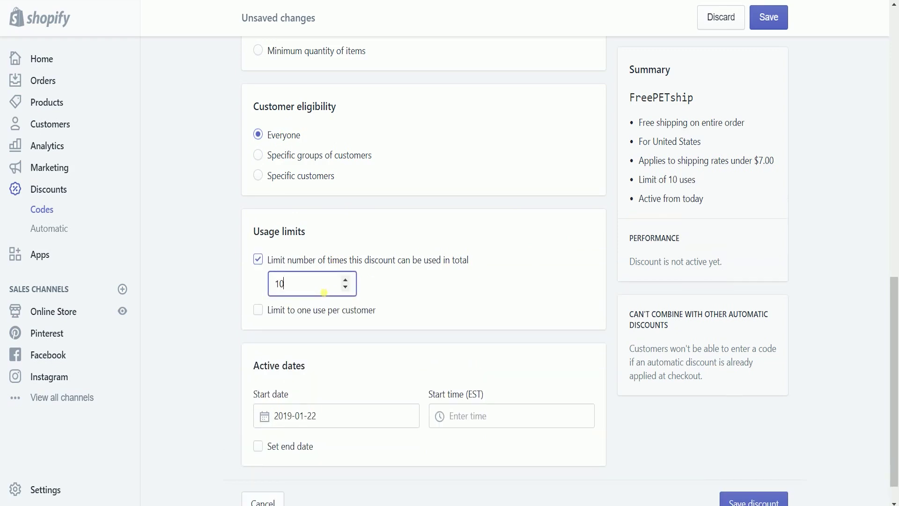
left_click(229, 322)
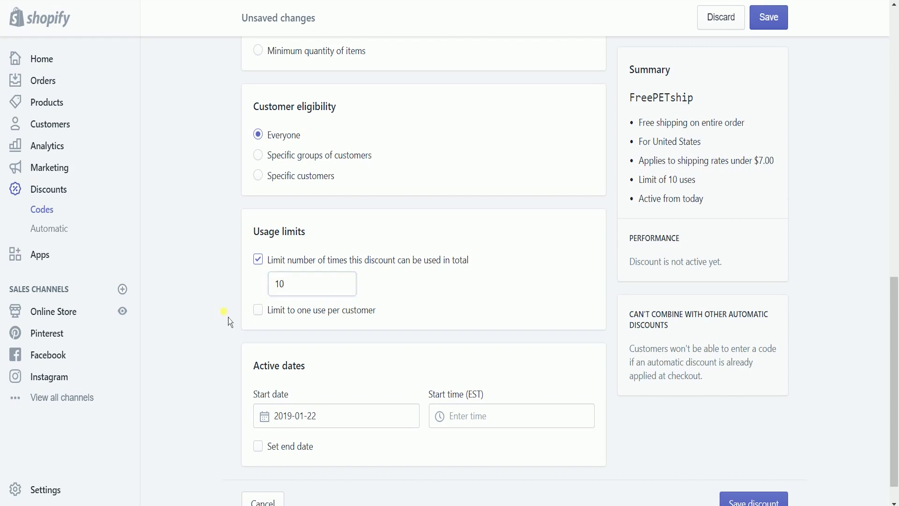
left_click(268, 324)
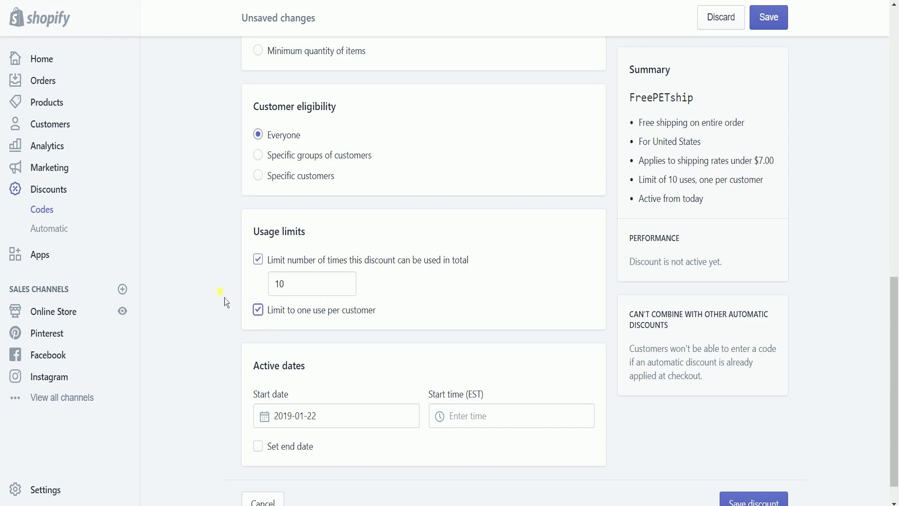
Set the discount's start to February 2, 2019 at 12:00am.
scroll(452, 306, "down", 1)
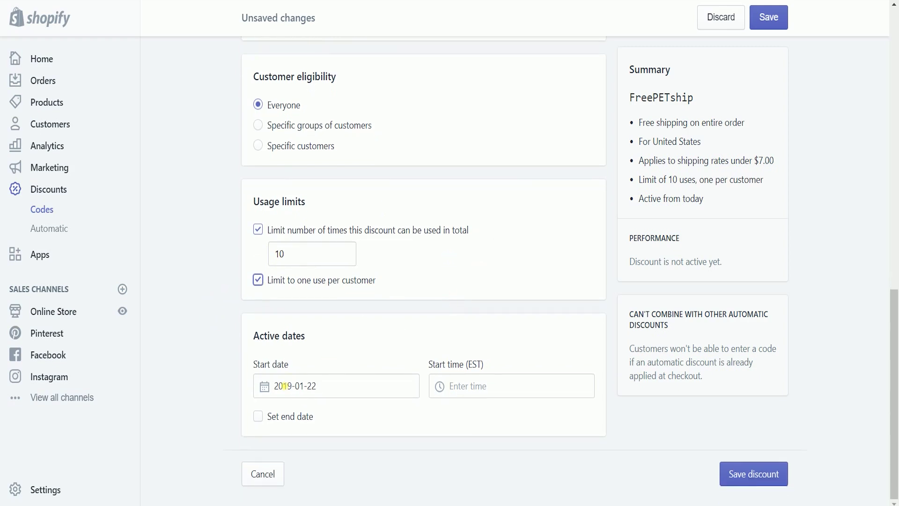
left_click(341, 394)
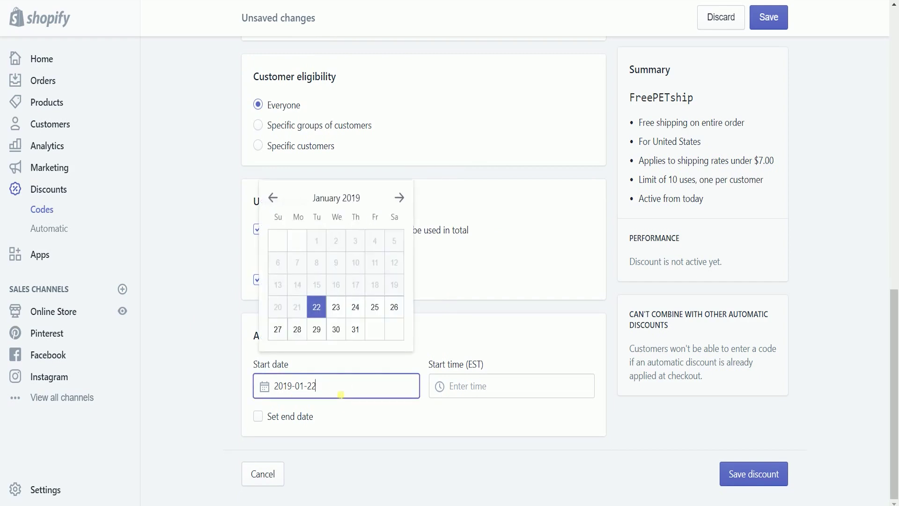
left_click(401, 201)
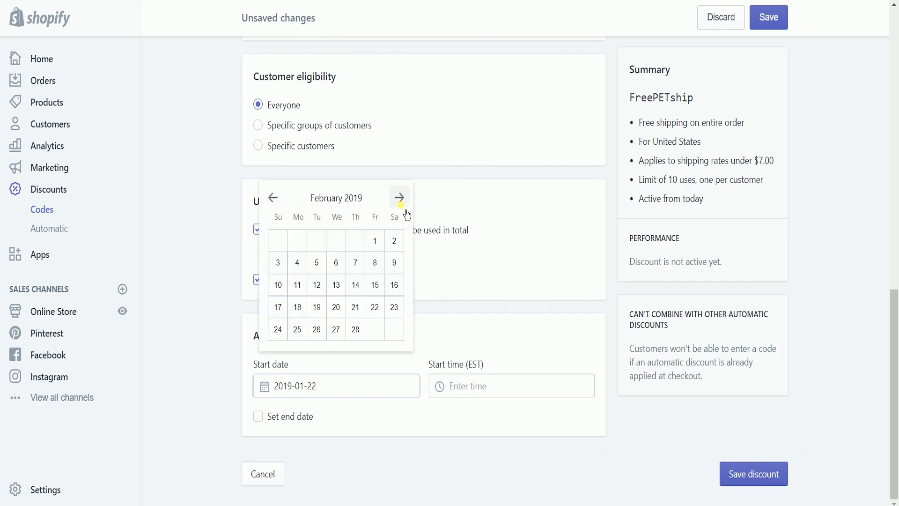
left_click(394, 240)
left_click(438, 386)
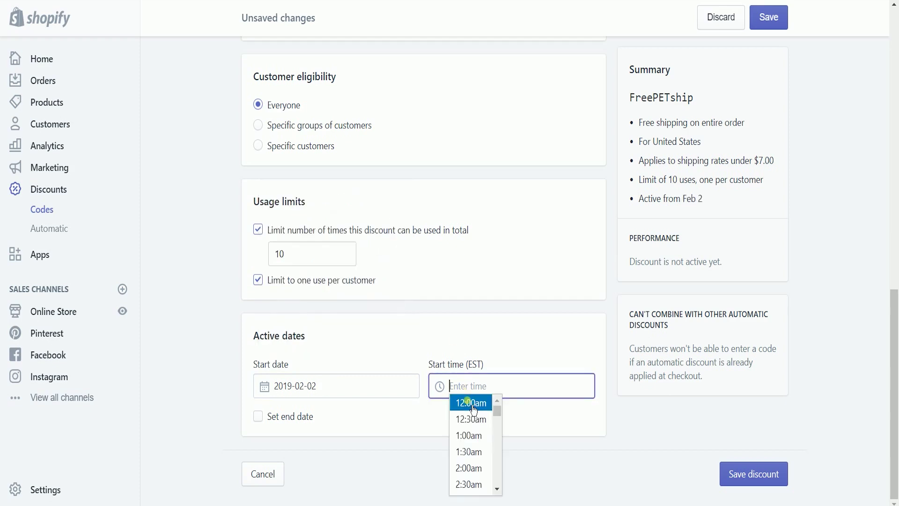
left_click(490, 396)
left_click(478, 406)
Add an end date of February 3, 2019 at 12:00am.
left_click(259, 416)
scroll(379, 409, "down", 1)
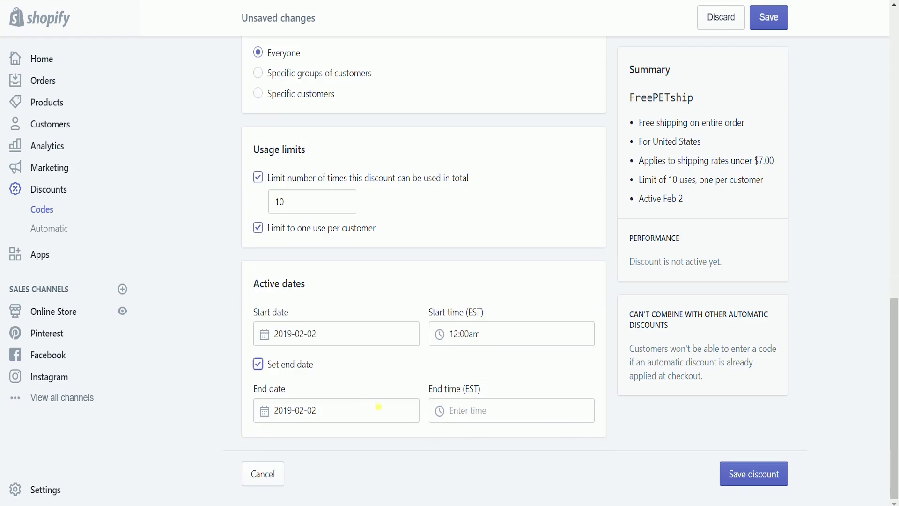
left_click(336, 420)
left_click(394, 265)
left_click(485, 411)
scroll(477, 360, "down", 15)
left_click(477, 391)
left_click(363, 412)
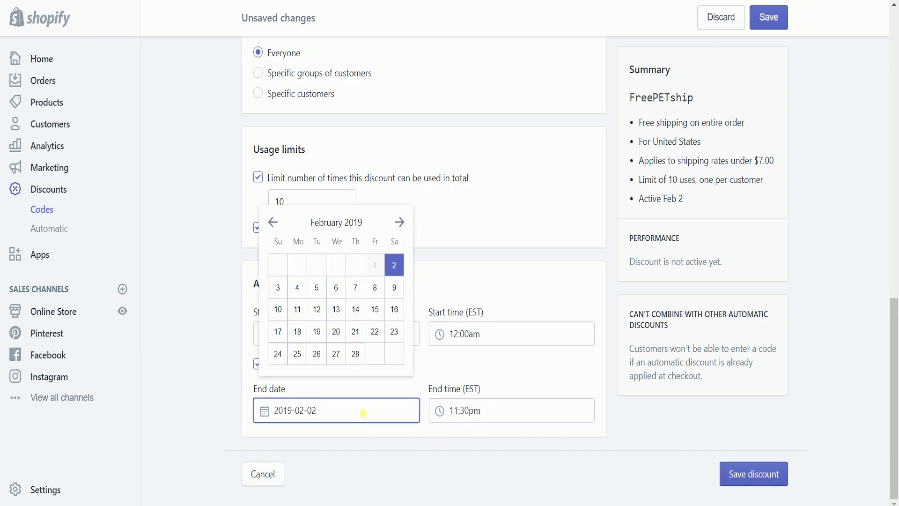
left_click(281, 280)
left_click(496, 410)
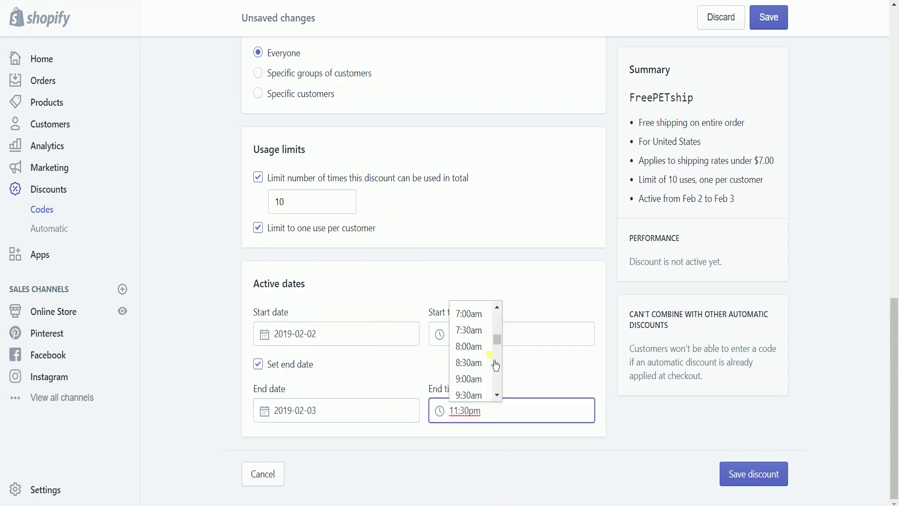
scroll(496, 365, "up", 10)
left_click(482, 377)
scroll(677, 464, "down", 2)
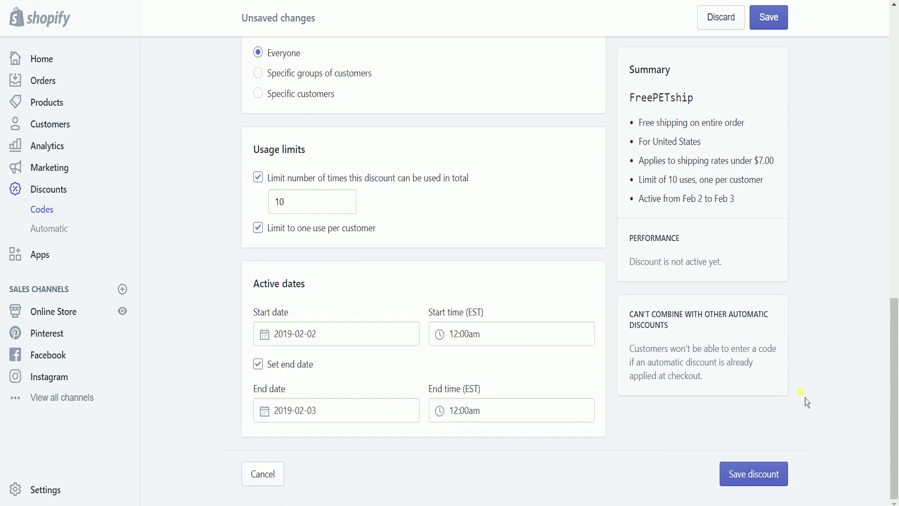
Save FreePETship and confirm it is created and marked Scheduled.
left_click(770, 29)
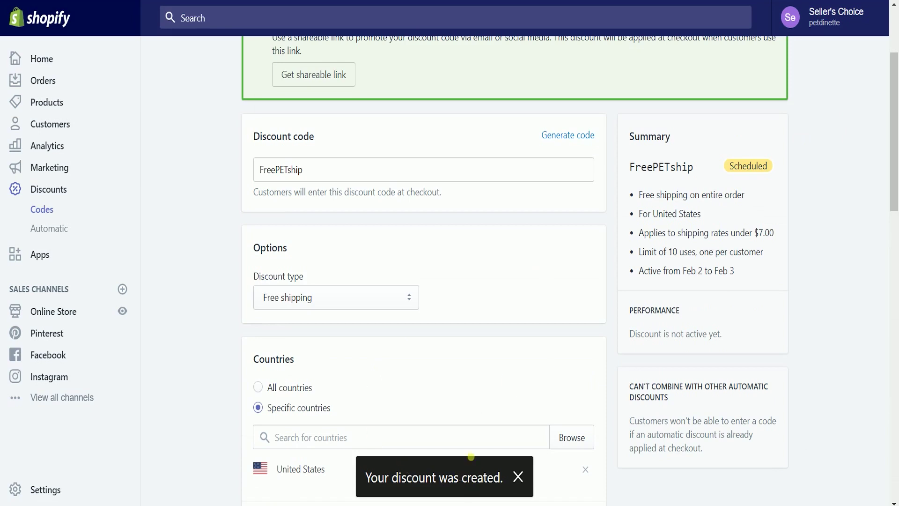
scroll(492, 398, "up", 3)
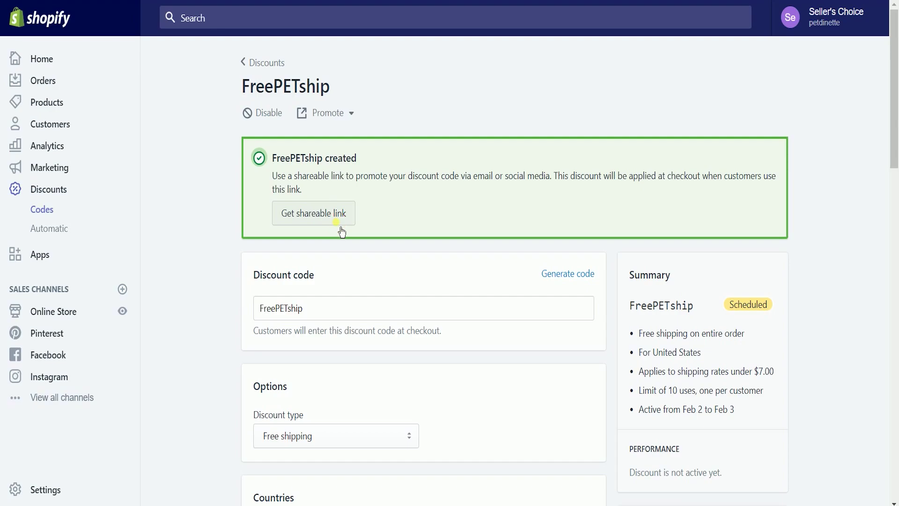
Copy the FreePETship shareable link and return to the Discounts list.
left_click(341, 228)
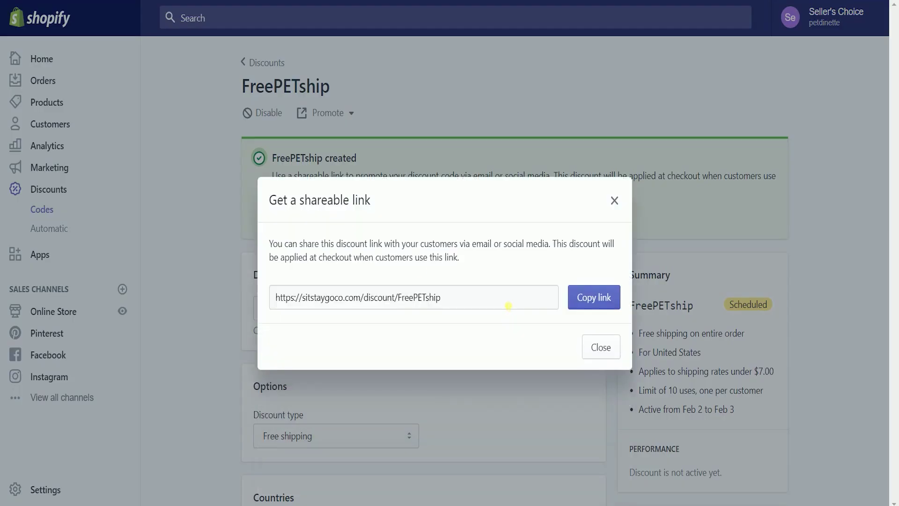
left_click(592, 298)
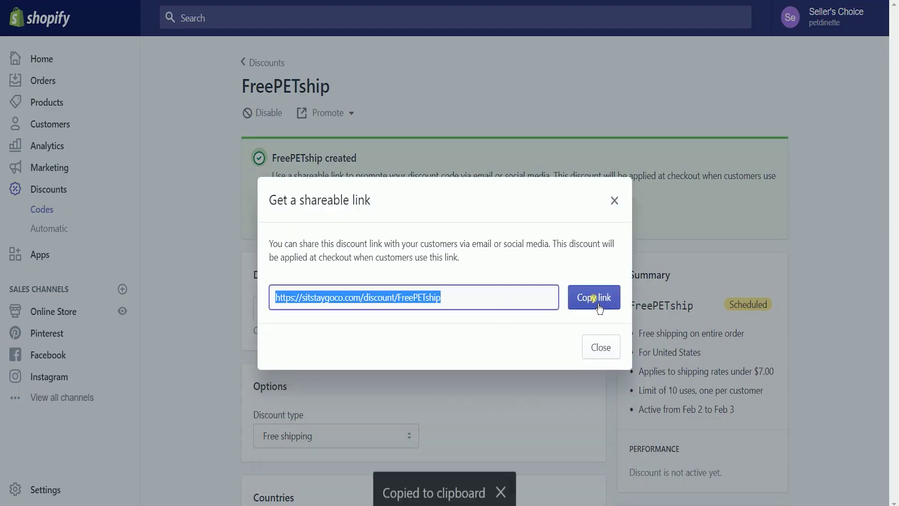
left_click(614, 200)
left_click(274, 64)
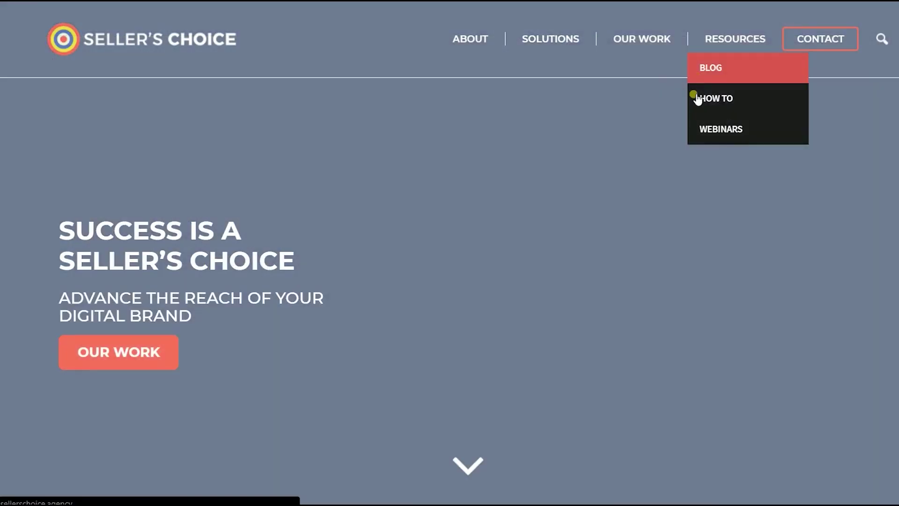
Open the Seller's Choice How To articles page.
left_click(696, 98)
scroll(690, 160, "down", 6)
scroll(687, 186, "up", 6)
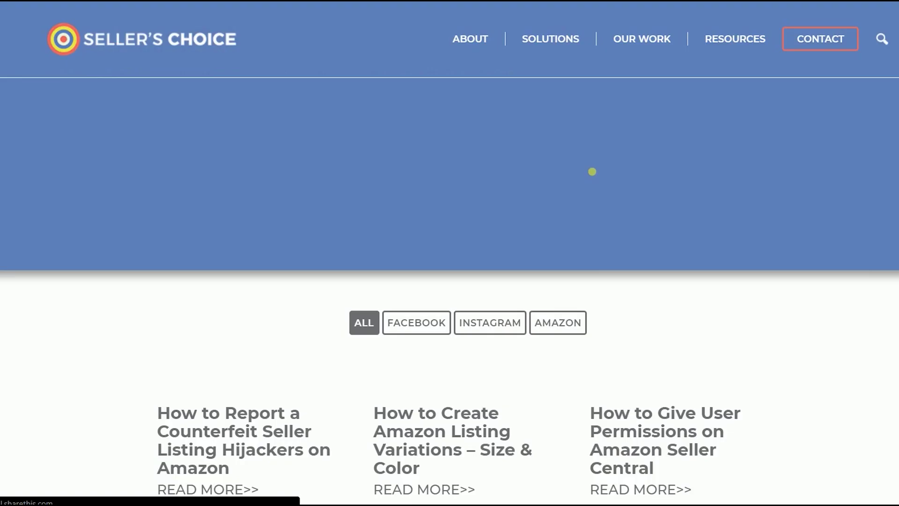
Open the Seller's Choice Blog page from the Resources menu and browse its articles.
mouse_move(728, 44)
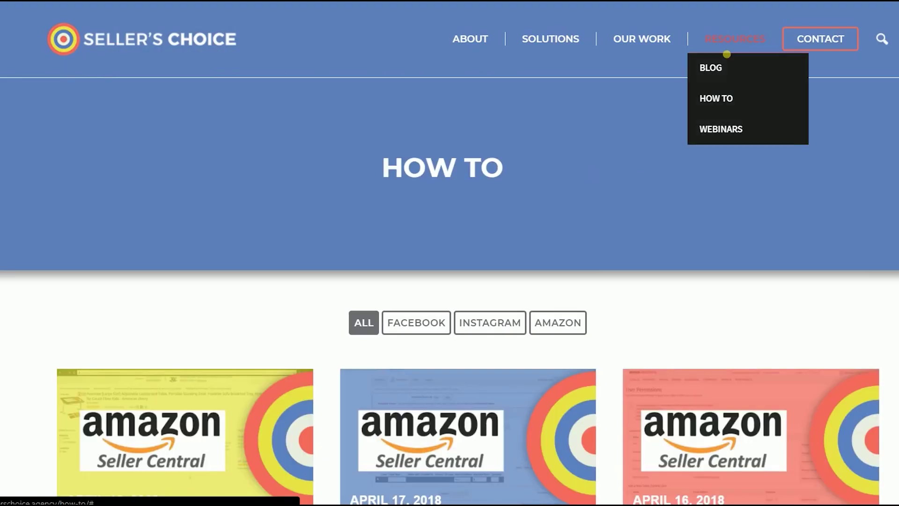
left_click(728, 82)
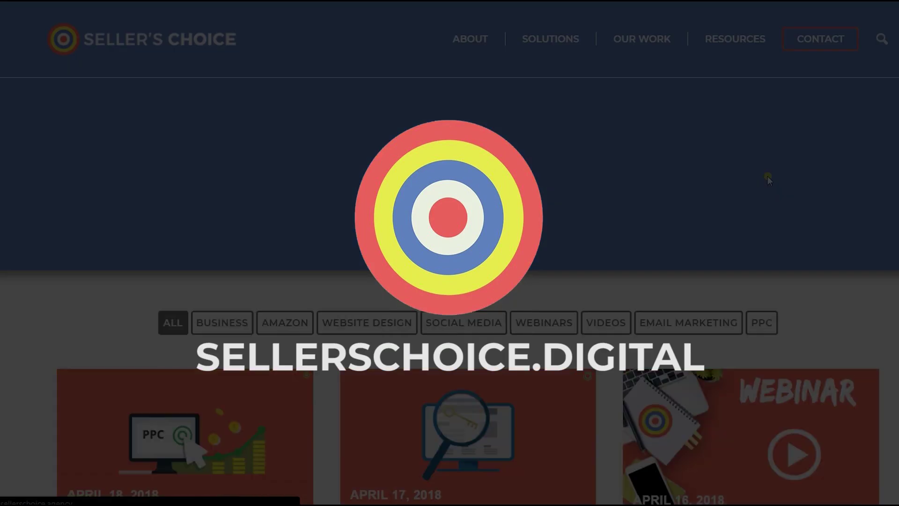
scroll(768, 177, "down", 14)
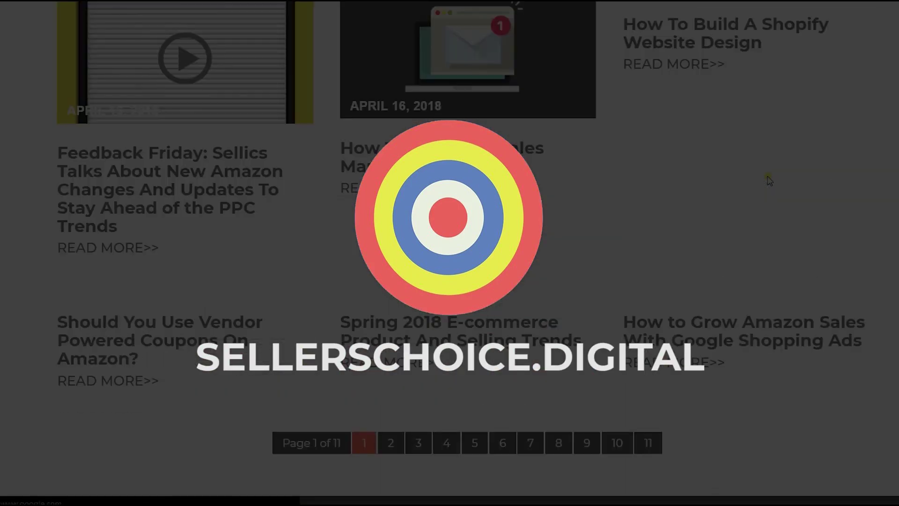
scroll(768, 181, "up", 15)
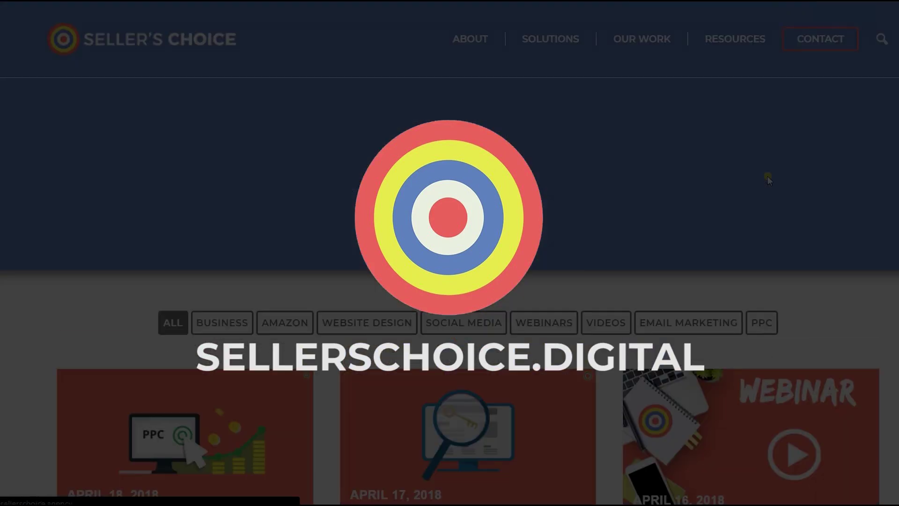